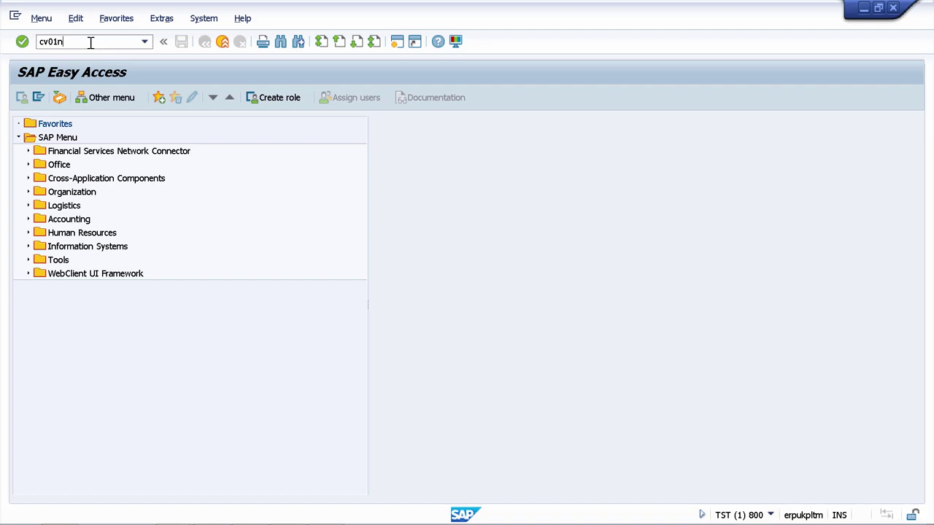
Clear the transaction code cv01n from the command field.
{"action": "key", "text": "BackSpace"}
{"action": "key", "text": "BackSpace"}
{"action": "key", "text": "BackSpace"}
{"action": "key", "text": "BackSpace"}
{"action": "key", "text": "BackSpace"}
Expand the SAP Menu tree through Logistics, Central Functions and Document Management System down to the Document folder's transactions.
{"action": "left_click", "coordinate": [28, 206]}
{"action": "left_click_drag", "start_coordinate": [358, 214], "coordinate": [356, 259]}
{"action": "left_click", "coordinate": [41, 439]}
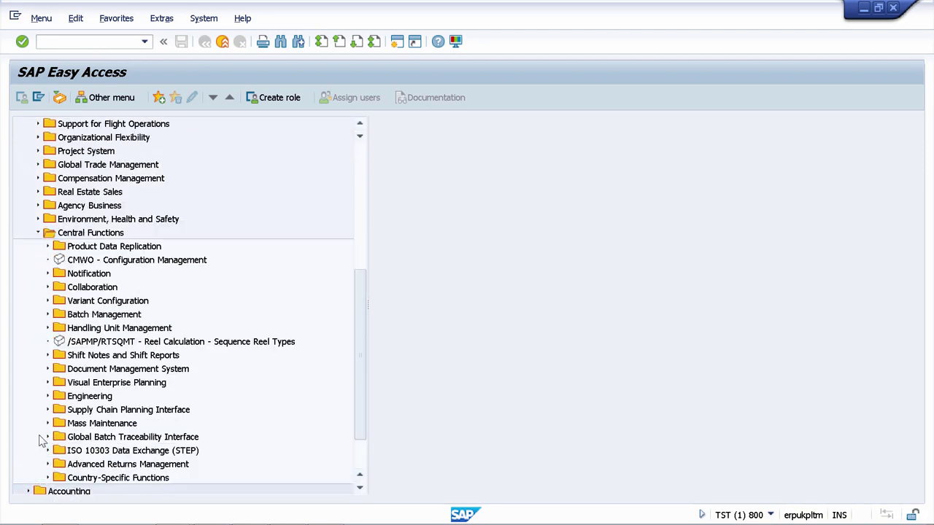
{"action": "left_click", "coordinate": [61, 372]}
{"action": "left_click", "coordinate": [48, 369]}
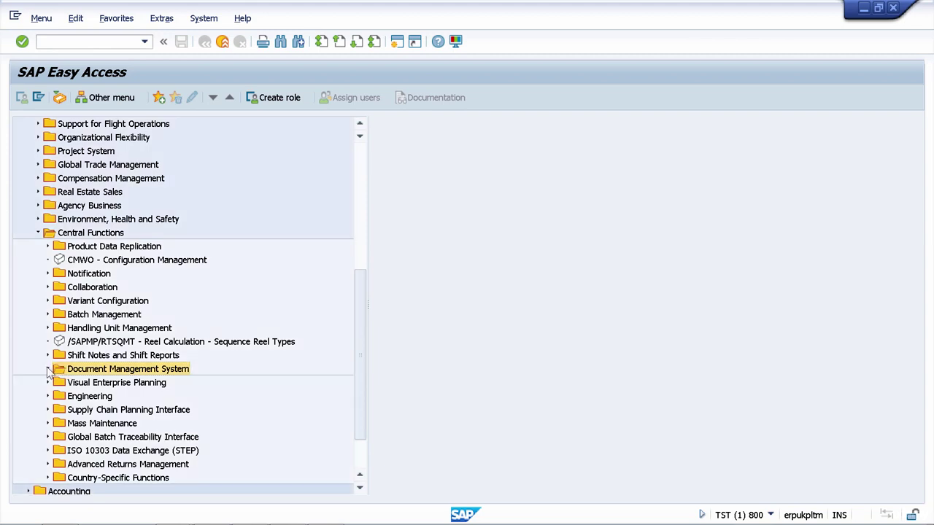
{"action": "left_click", "coordinate": [58, 383]}
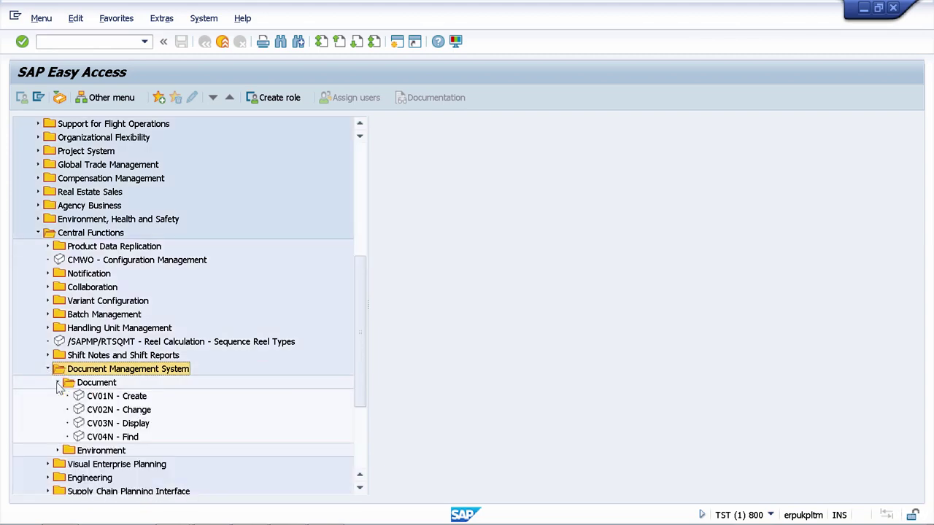
Start the CV01N - Create transaction from the Document folder.
{"action": "left_click", "coordinate": [118, 396]}
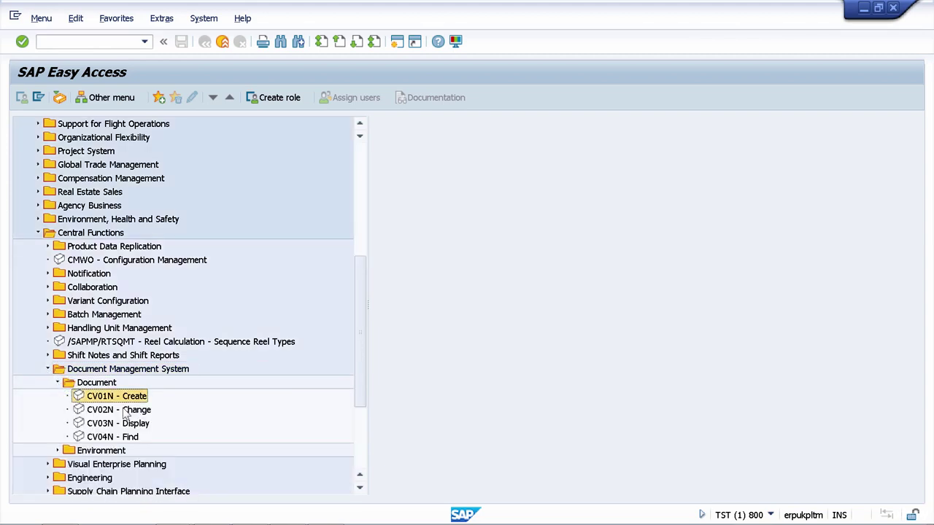
{"action": "left_click", "coordinate": [125, 413]}
{"action": "left_click", "coordinate": [127, 427]}
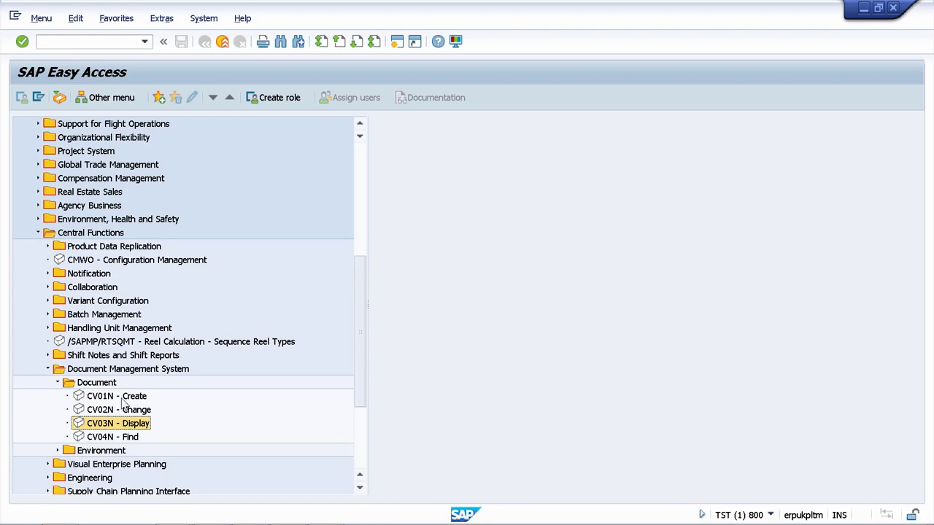
{"action": "double_click", "coordinate": [121, 398]}
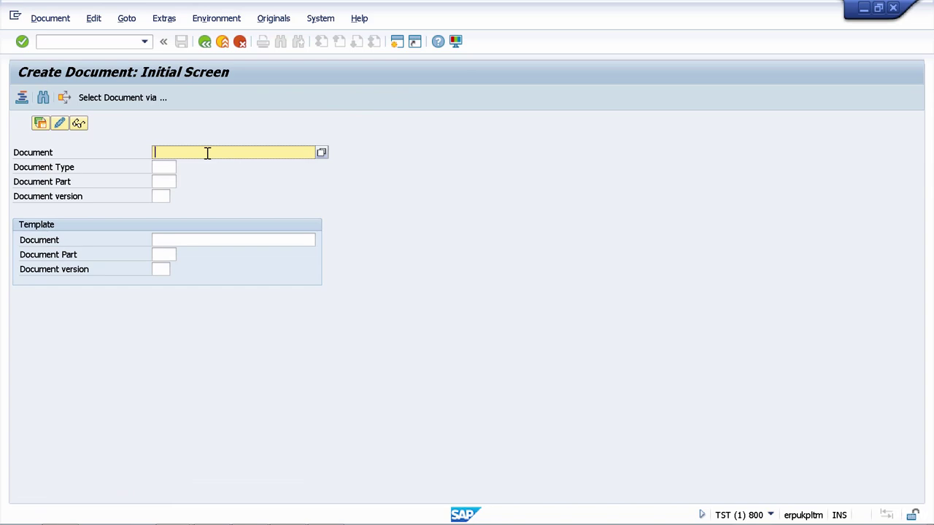
Choose DRW (Engin/Des. Drawing) as the document type from the list of possible entries.
{"action": "left_click", "coordinate": [166, 169]}
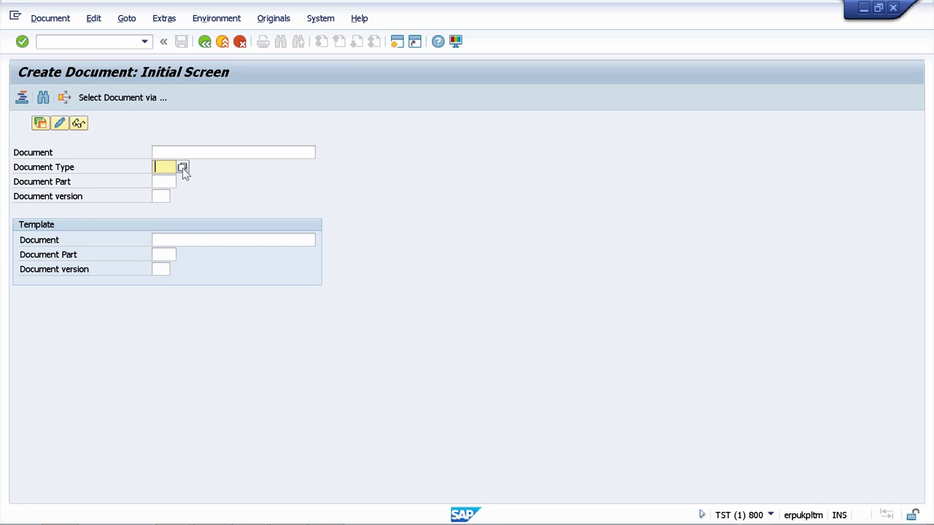
{"action": "left_click", "coordinate": [182, 168]}
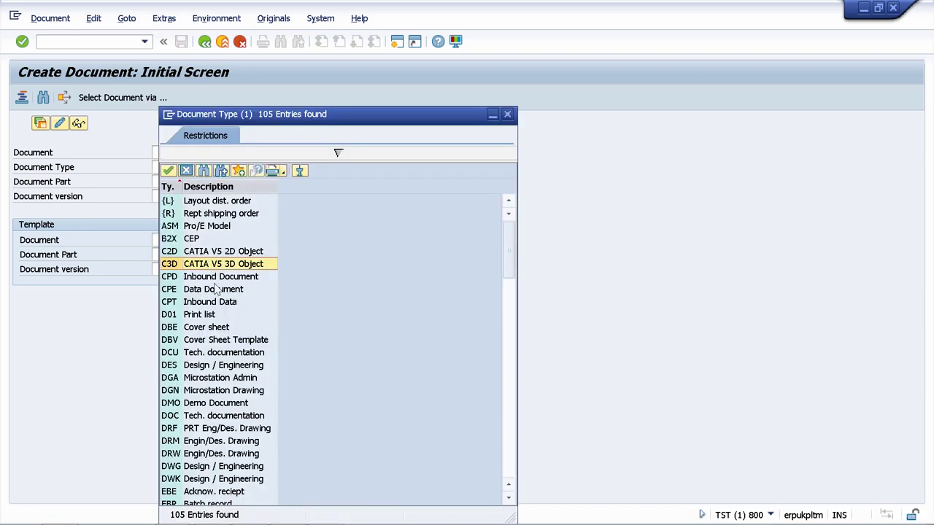
{"action": "scroll", "coordinate": [217, 292], "scroll_direction": "down", "scroll_amount": 2}
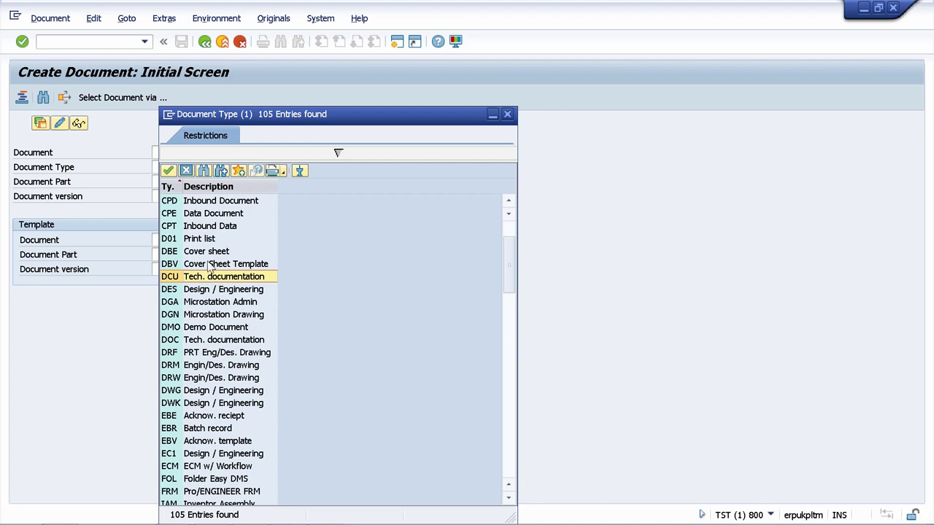
{"action": "double_click", "coordinate": [207, 381]}
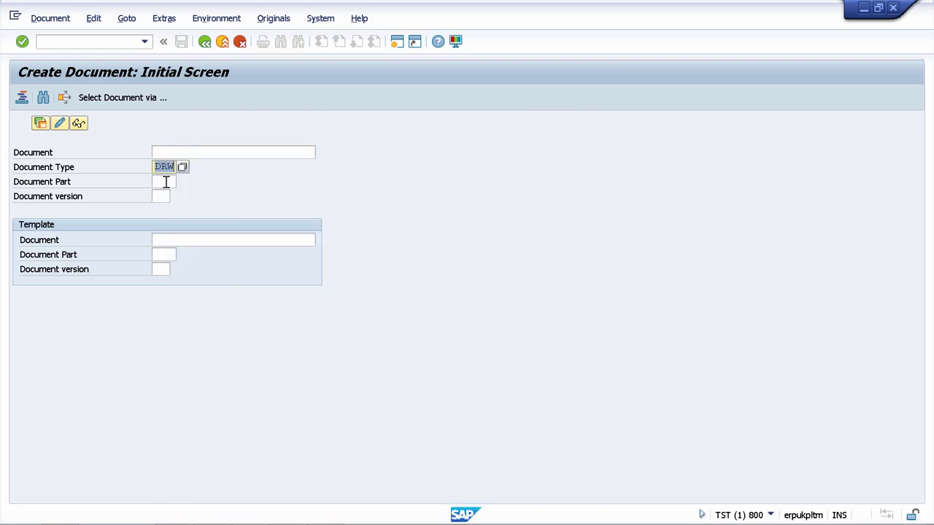
Continue to the new document's basic data with the document part and version left blank.
{"action": "left_click", "coordinate": [164, 197]}
{"action": "left_click", "coordinate": [164, 183]}
{"action": "left_click", "coordinate": [161, 198]}
{"action": "left_click", "coordinate": [22, 40]}
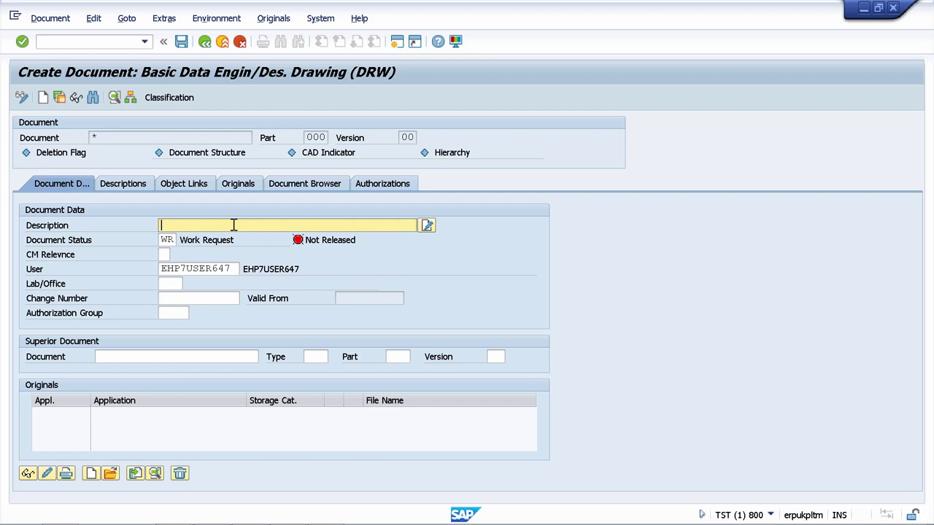
Enter "Assembly Pump Training" as the document description and keep the document status WR (Work Request).
{"action": "type", "text": "Assembly Pump Training"}
{"action": "left_click", "coordinate": [163, 241]}
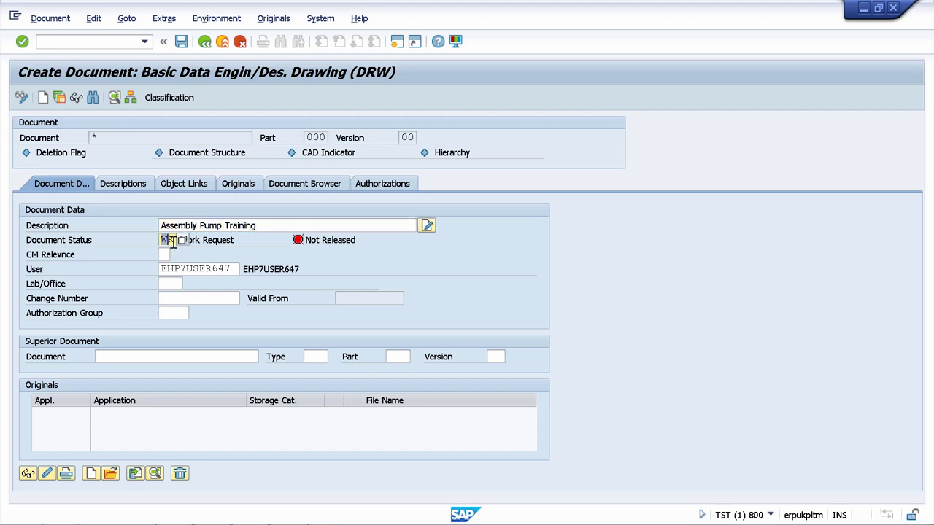
{"action": "left_click", "coordinate": [213, 244]}
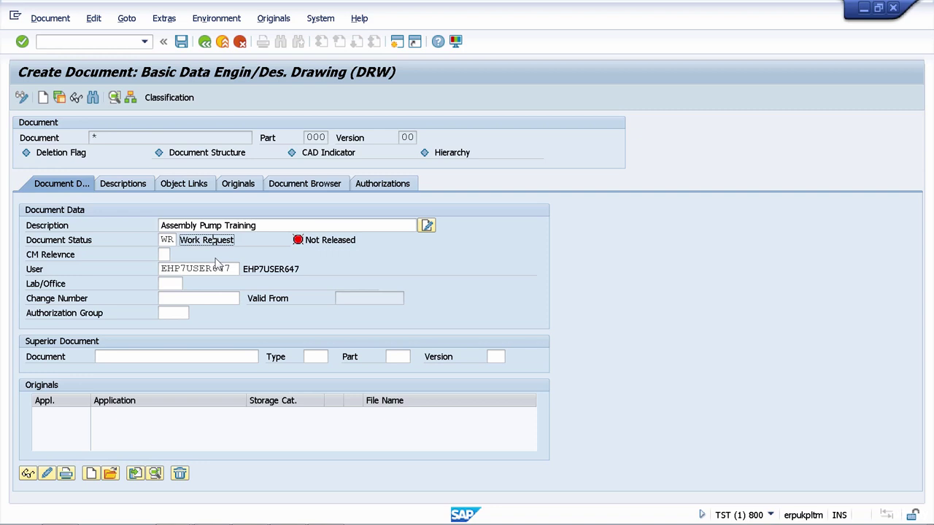
Set the document's CM relevance to "Not relevant for Configuration Management" from its list of possible entries.
{"action": "left_click", "coordinate": [165, 253]}
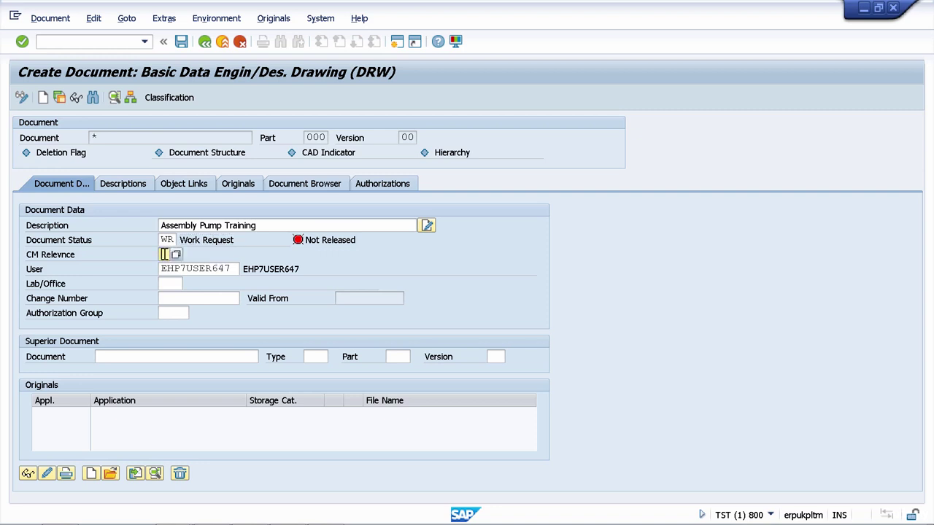
{"action": "left_click", "coordinate": [177, 254]}
{"action": "left_click_drag", "start_coordinate": [185, 119], "coordinate": [443, 99]}
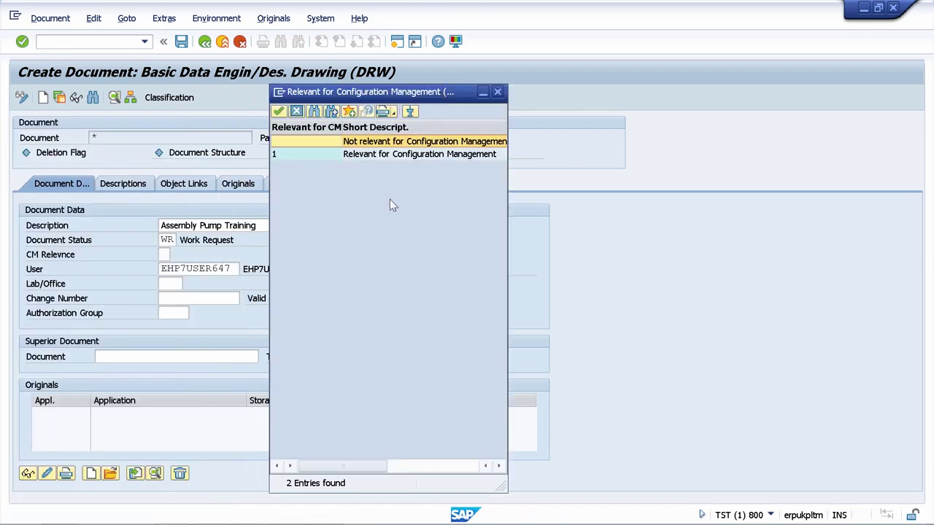
{"action": "left_click", "coordinate": [384, 156]}
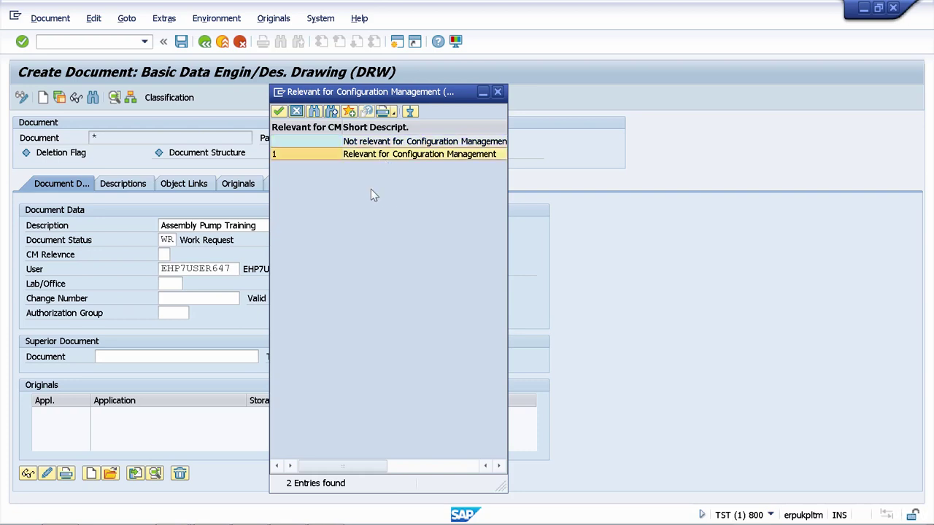
{"action": "left_click", "coordinate": [376, 143]}
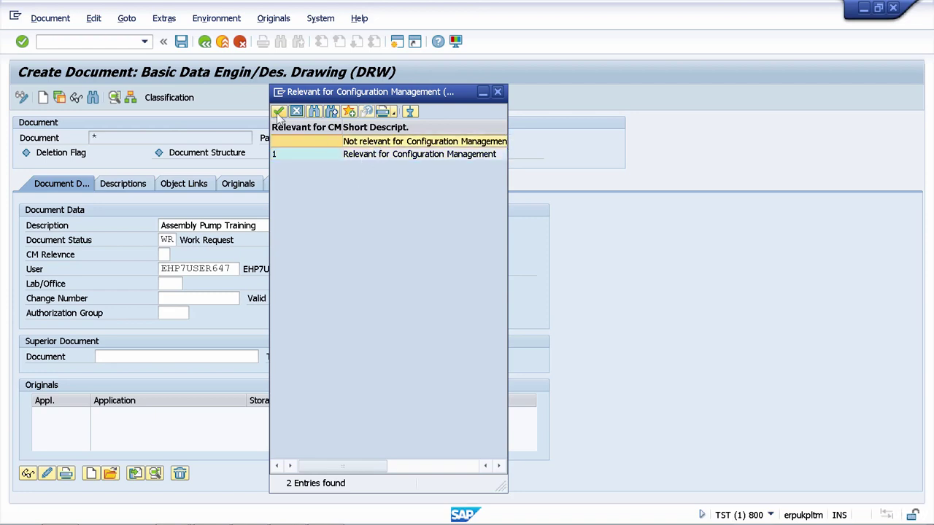
{"action": "key", "text": "Return"}
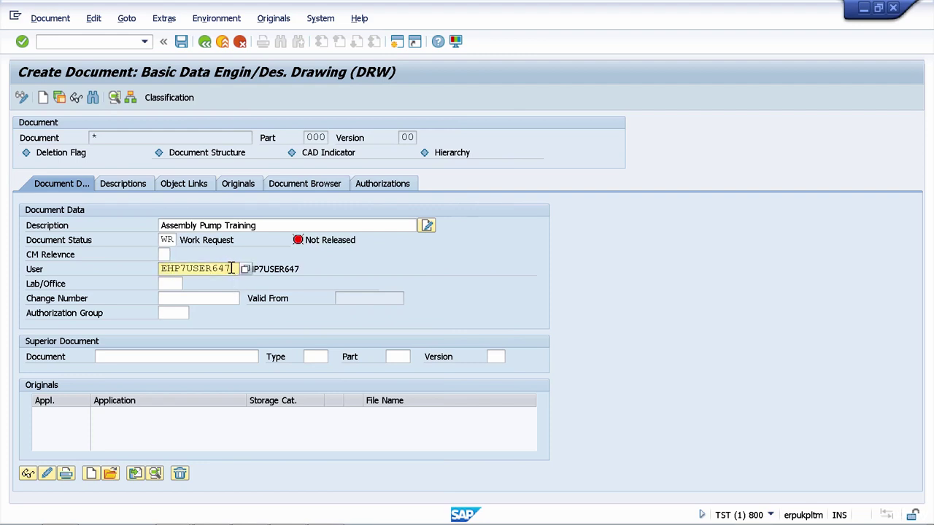
Set the Lab/Office to PDM (Product Data Modeling Dept.) from the list of laboratory/design offices.
{"action": "left_click_drag", "start_coordinate": [231, 269], "coordinate": [163, 269]}
{"action": "left_click", "coordinate": [163, 269]}
{"action": "left_click", "coordinate": [170, 285]}
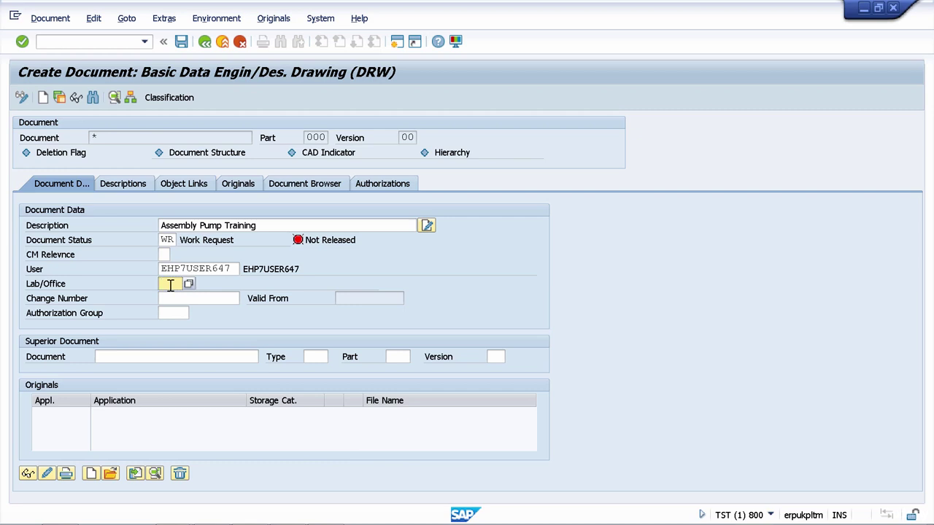
{"action": "key", "text": "F4"}
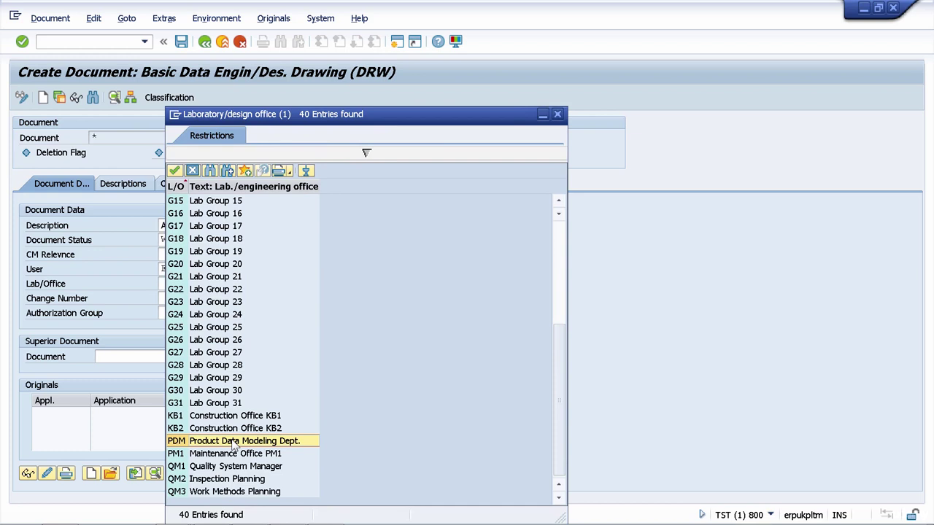
{"action": "double_click", "coordinate": [234, 442]}
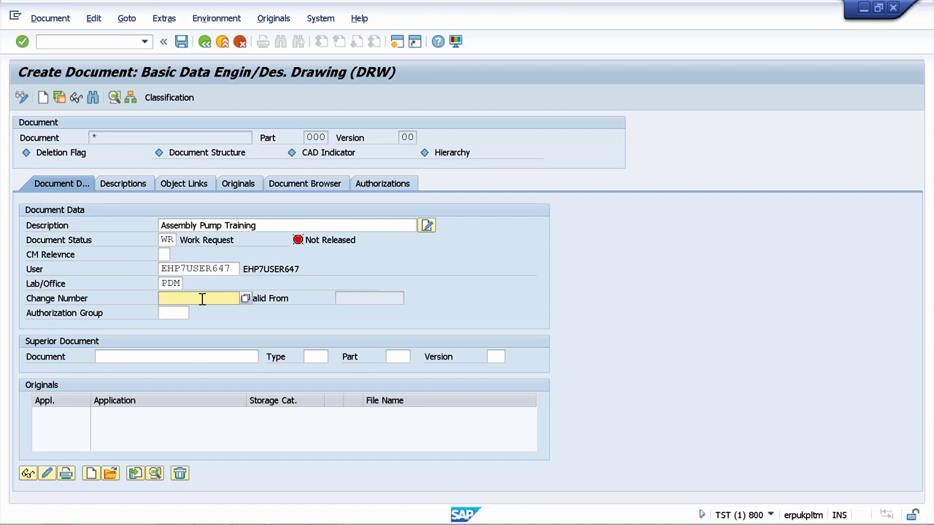
{"action": "left_click", "coordinate": [202, 299]}
{"action": "left_click", "coordinate": [174, 313]}
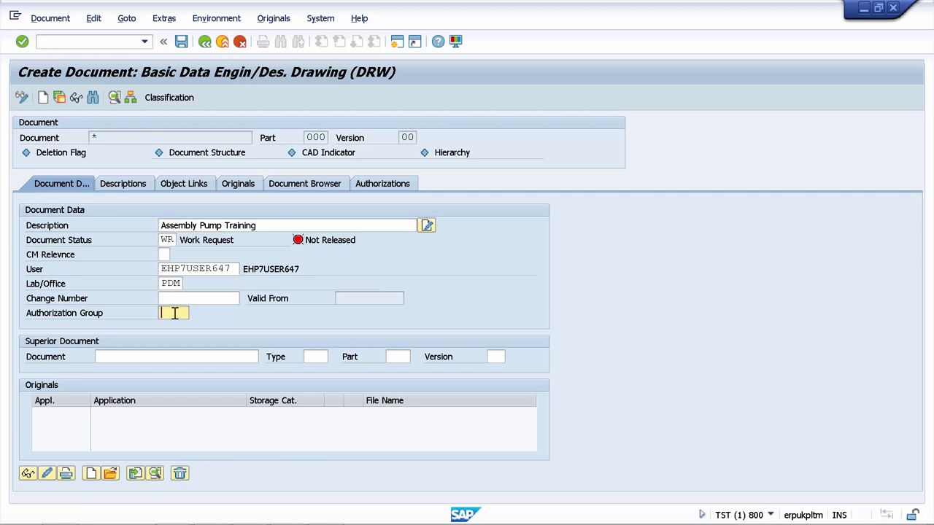
{"action": "left_click", "coordinate": [160, 356]}
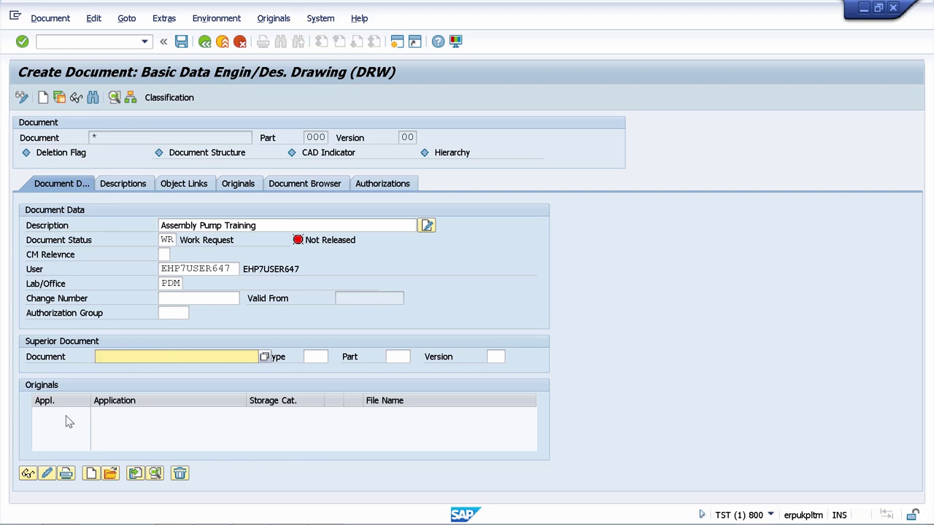
Save the document with the status log entry "My document started".
{"action": "left_click", "coordinate": [183, 42]}
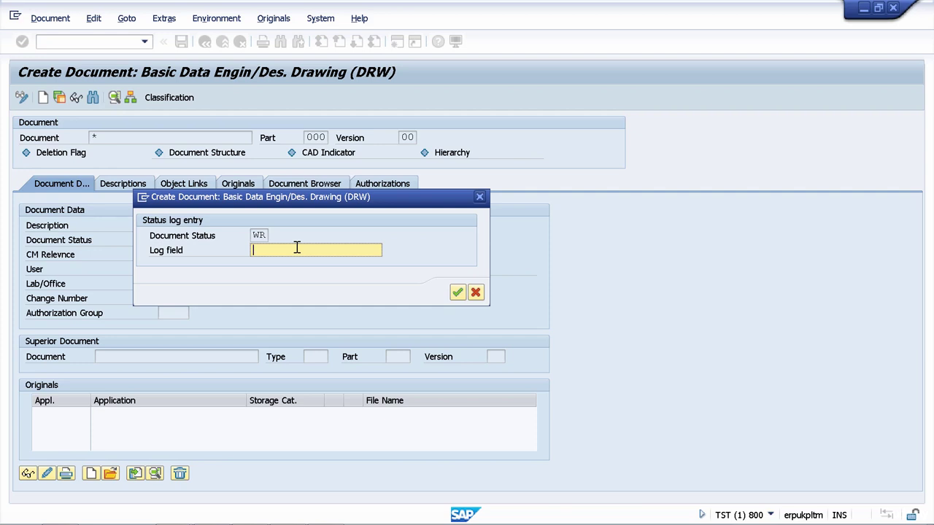
{"action": "type", "text": "My "}
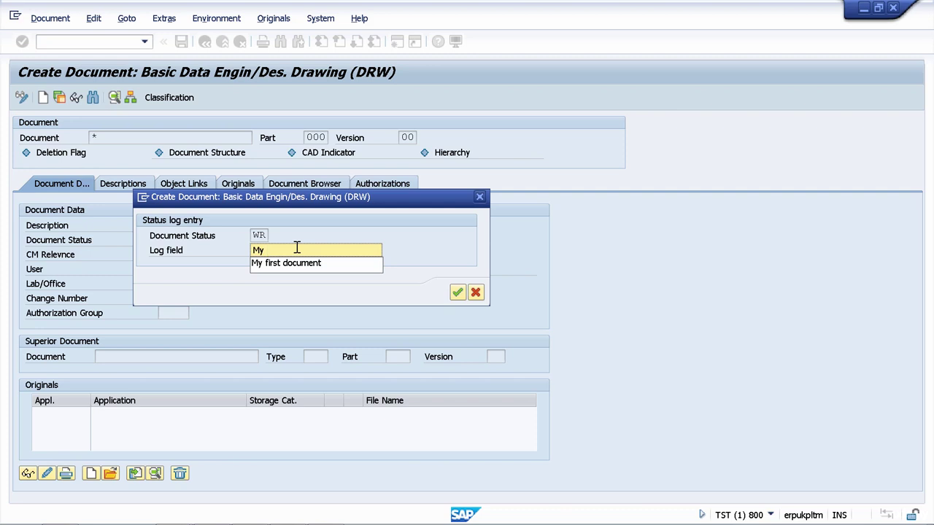
{"action": "type", "text": "document"}
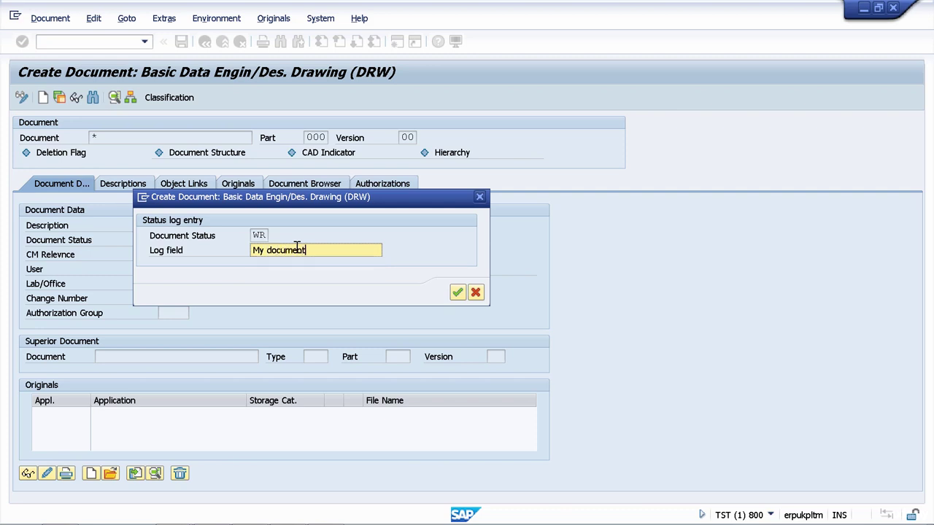
{"action": "type", "text": " started,"}
{"action": "left_click", "coordinate": [457, 292]}
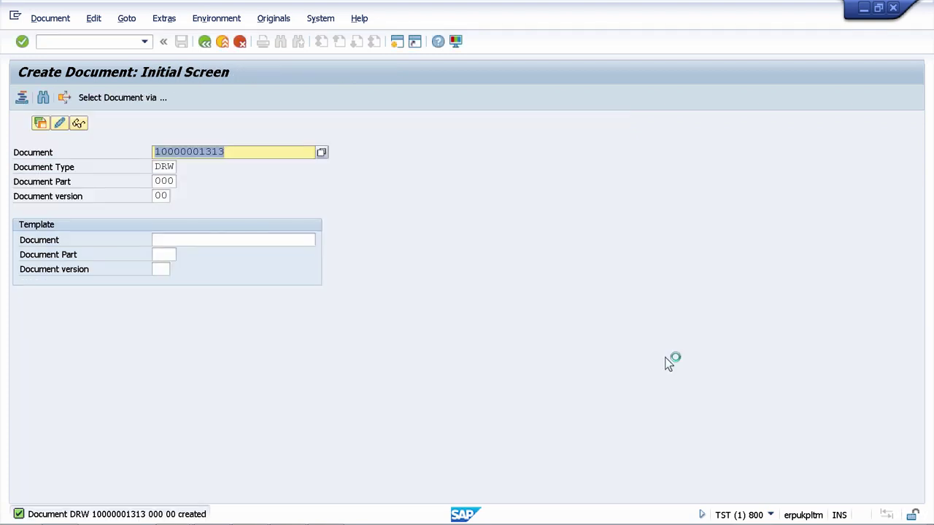